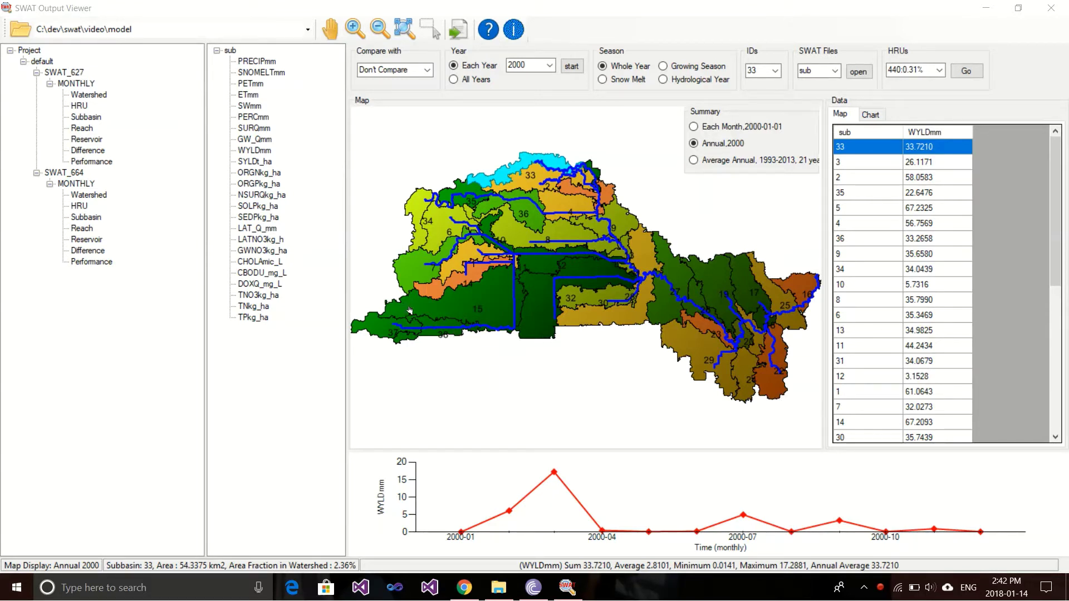
- Open the default scenario and look at its SWAT_627 and SWAT_664 results in the project tree
left_click(35, 59)
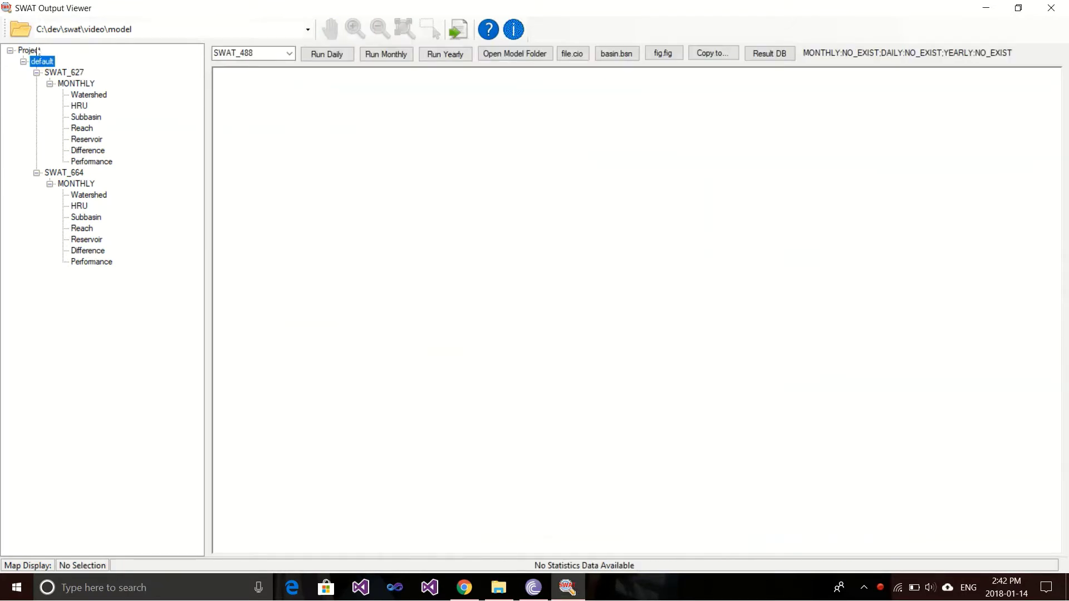
left_click(57, 72)
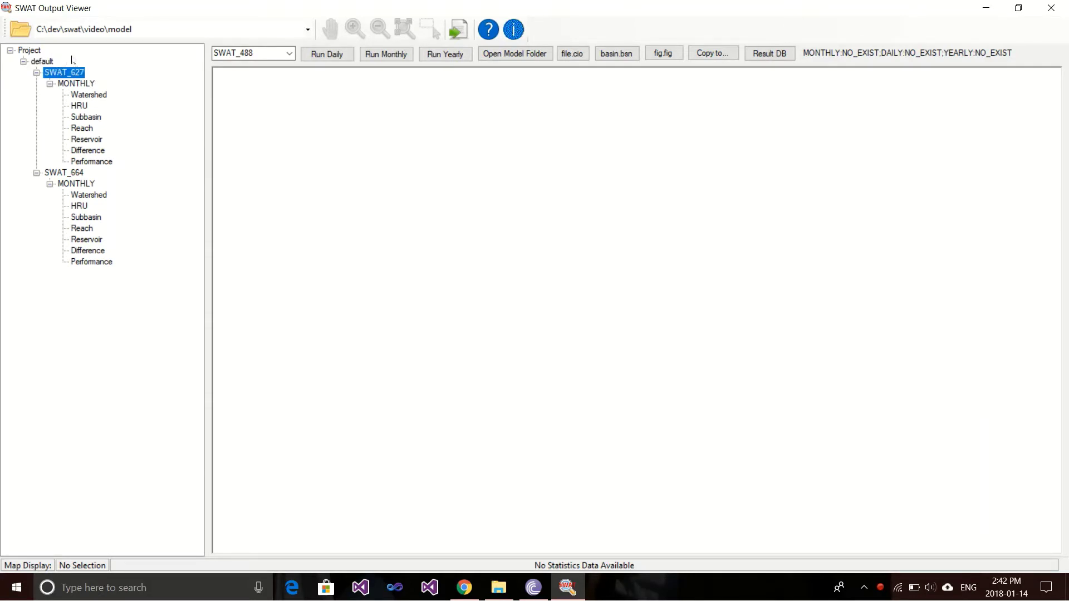
left_click(63, 172)
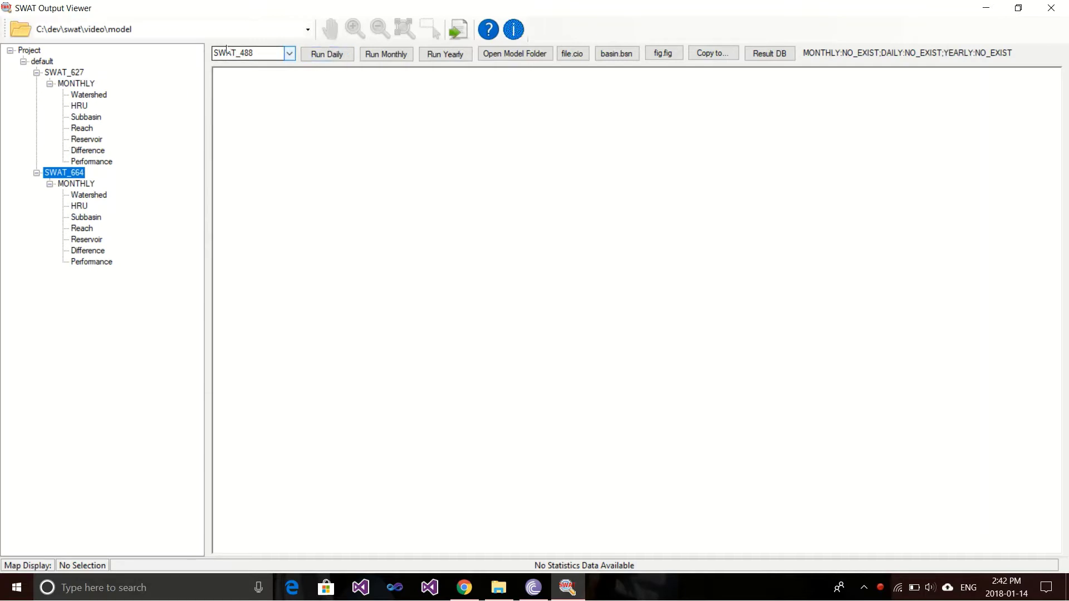
left_click(38, 61)
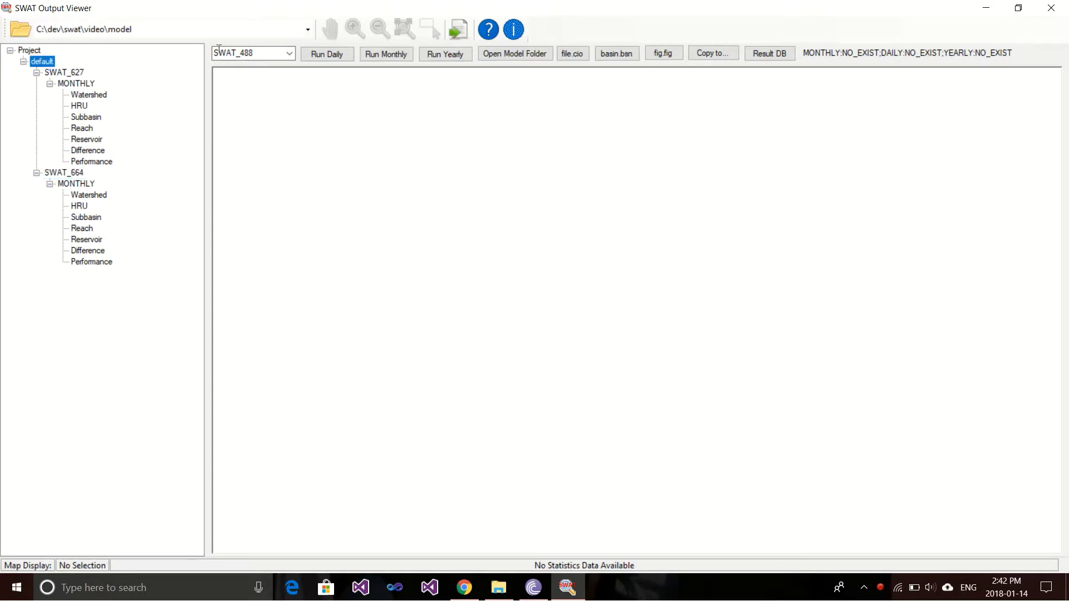
- Review the list of SWAT model versions available for running the default scenario
left_click(232, 52)
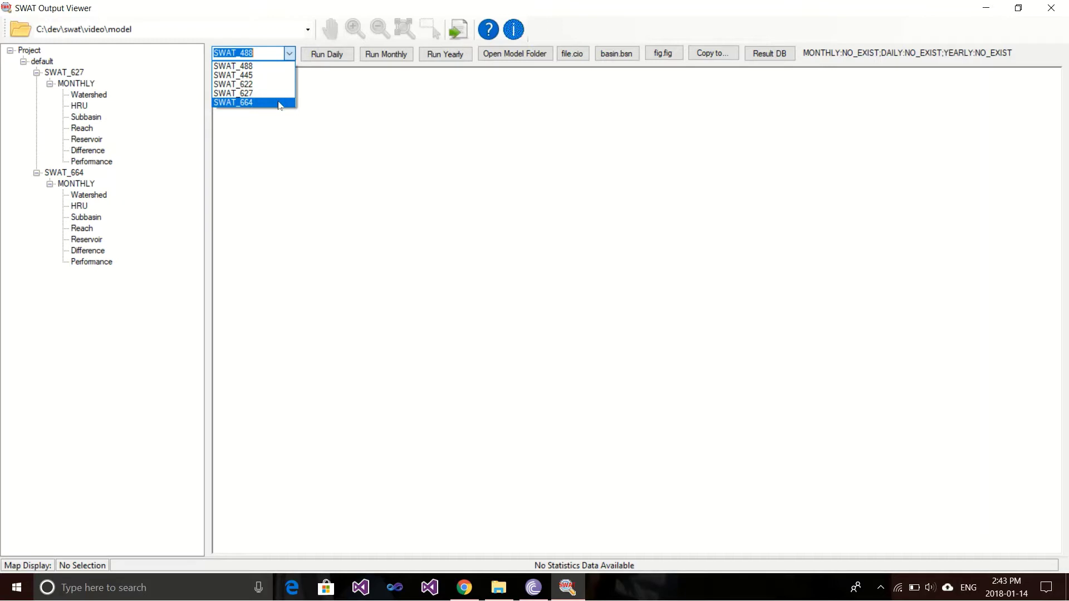
left_click(196, 59)
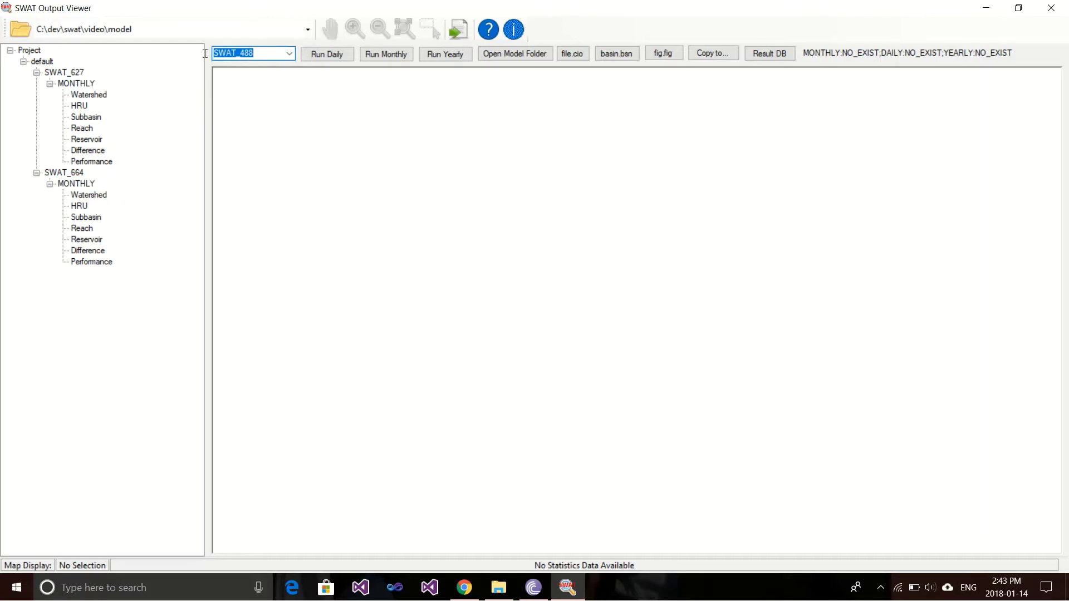
left_click(213, 74)
left_click(232, 53)
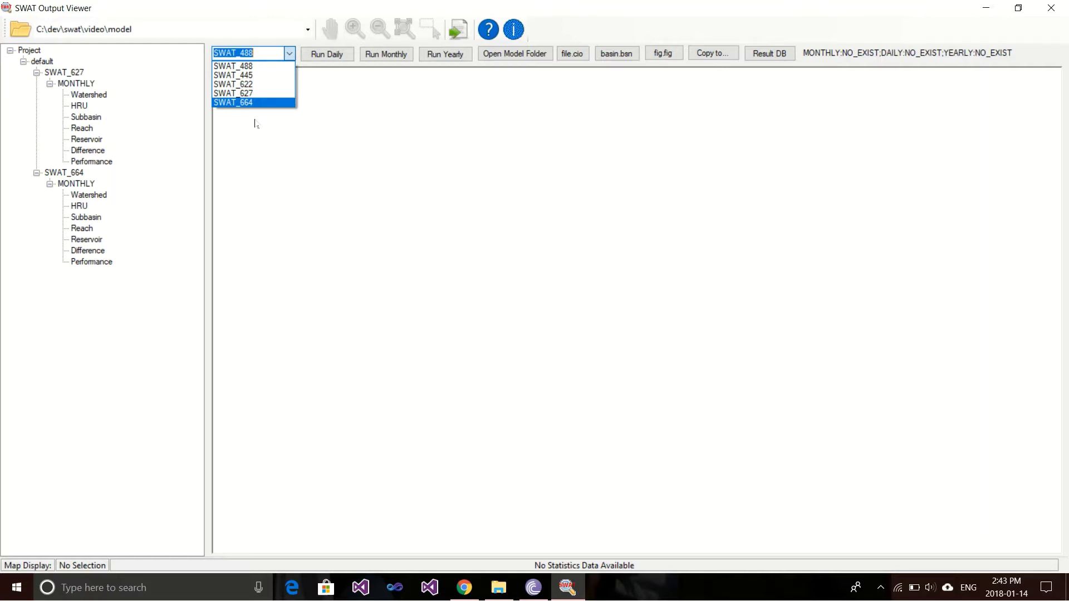
left_click(255, 123)
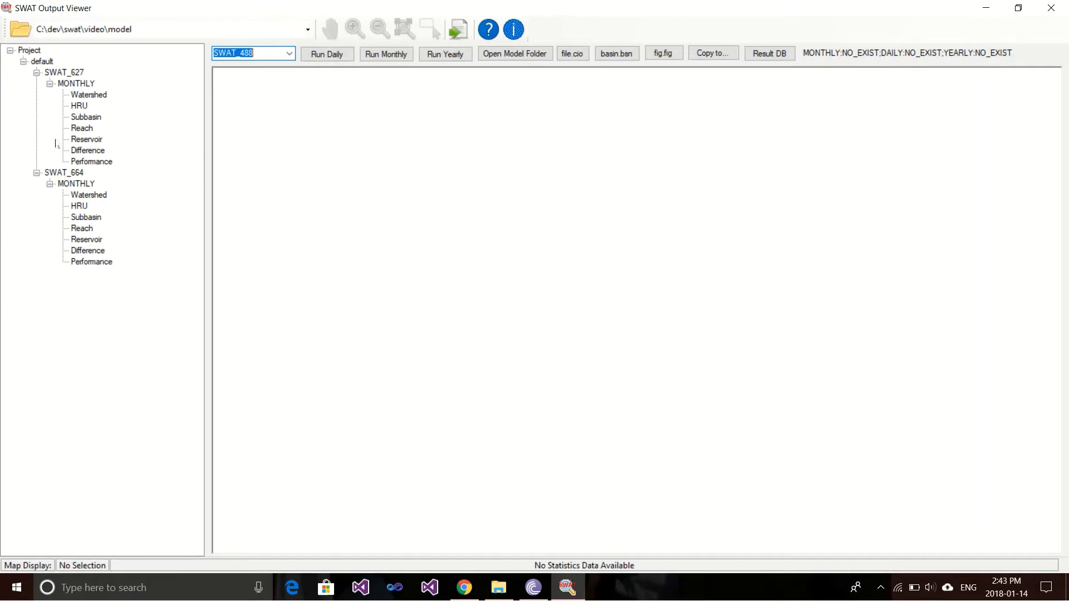
- Open the monthly watershed results of SWAT_627 and compare SYLD_tons with default.SWAT_664
left_click(80, 95)
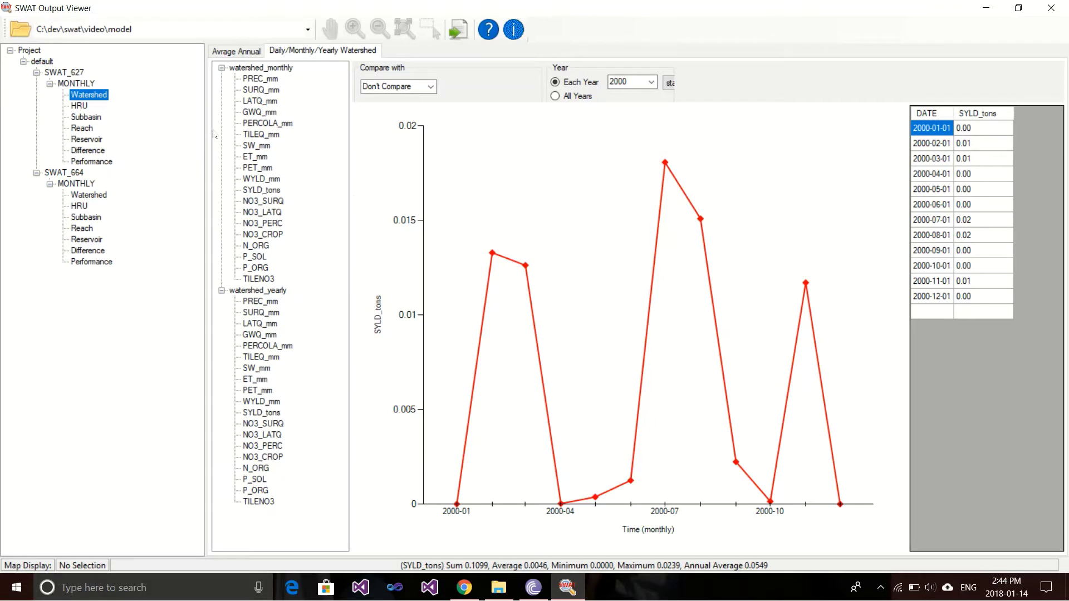
key("Tab")
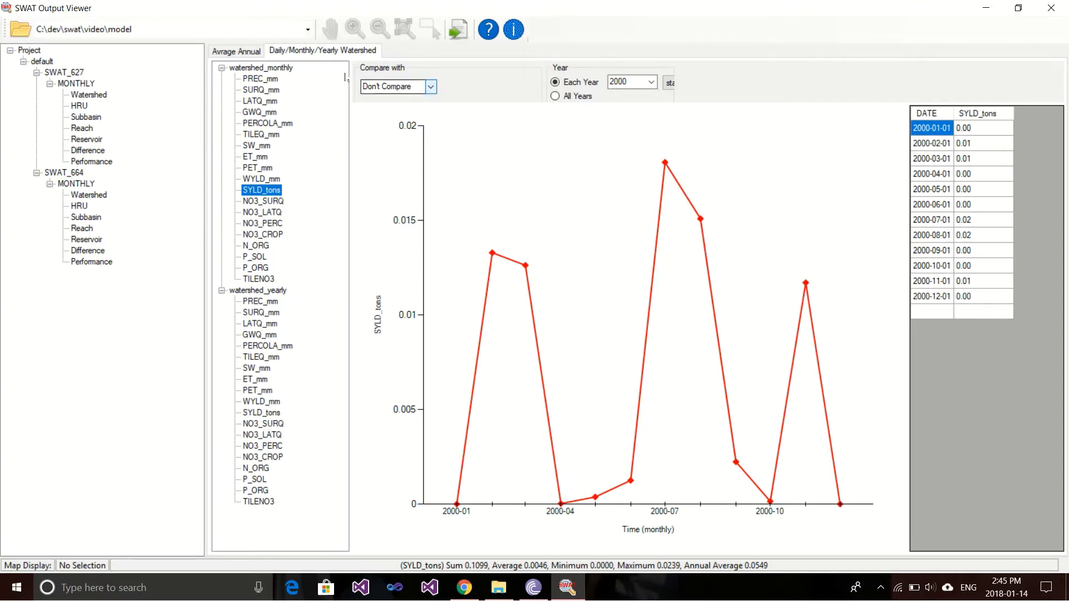
key("Tab")
key("alt+Down")
key("Down")
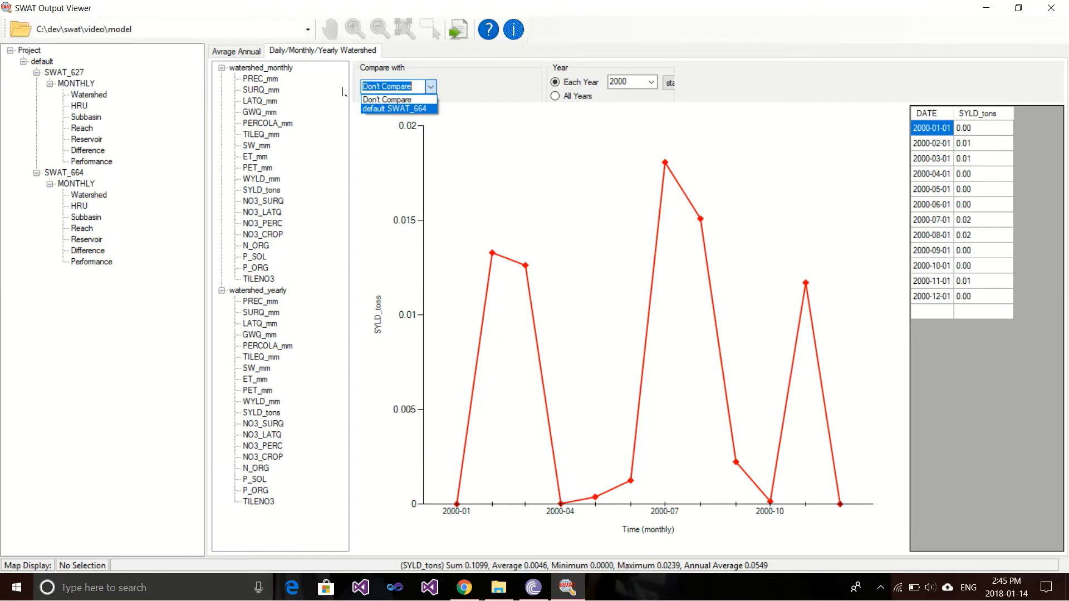
key("Return")
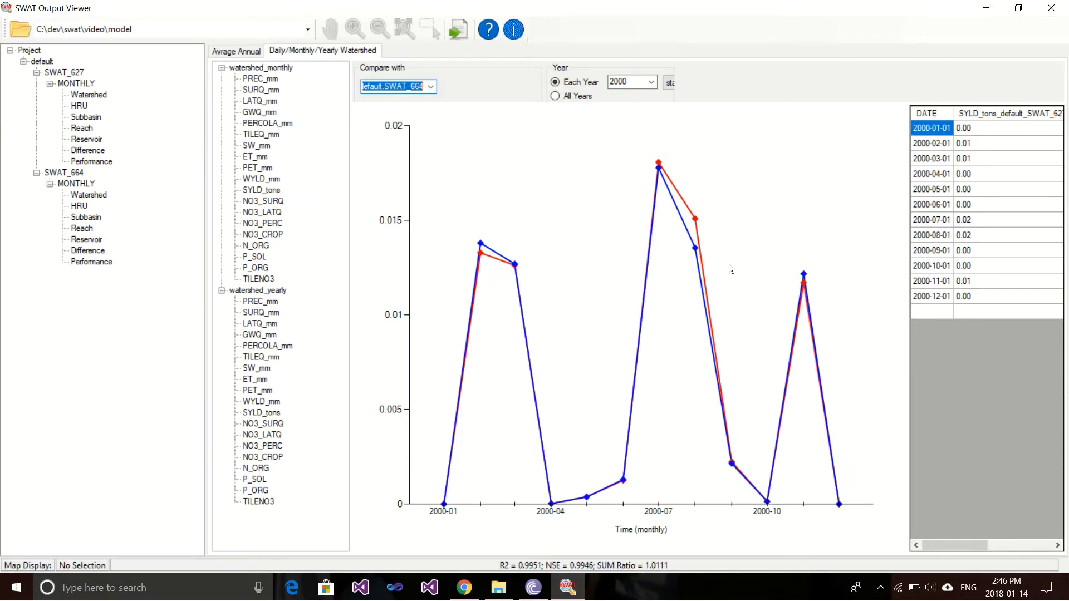
- Widen the data table beside the watershed chart and narrow the SWAT_627 column so both scenarios' columns fit
mouse_move(727, 266)
left_mouse_down()
mouse_move(667, 282)
mouse_move(809, 268)
mouse_move(808, 167)
mouse_move(918, 113)
mouse_move(980, 114)
left_mouse_up()
left_click_drag(775, 91, 776, 91)
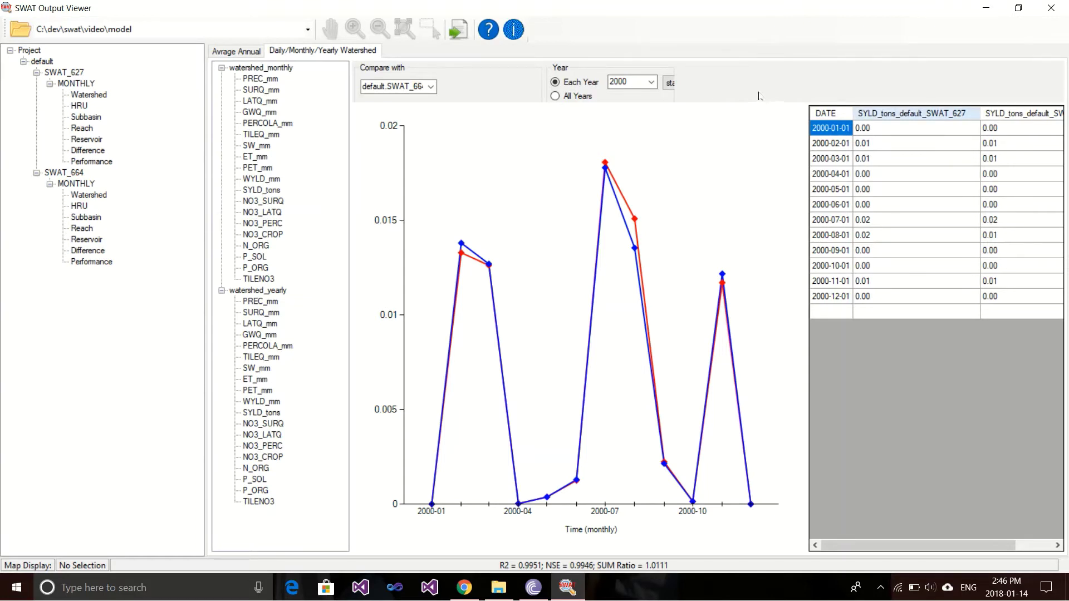
left_click_drag(774, 98, 712, 98)
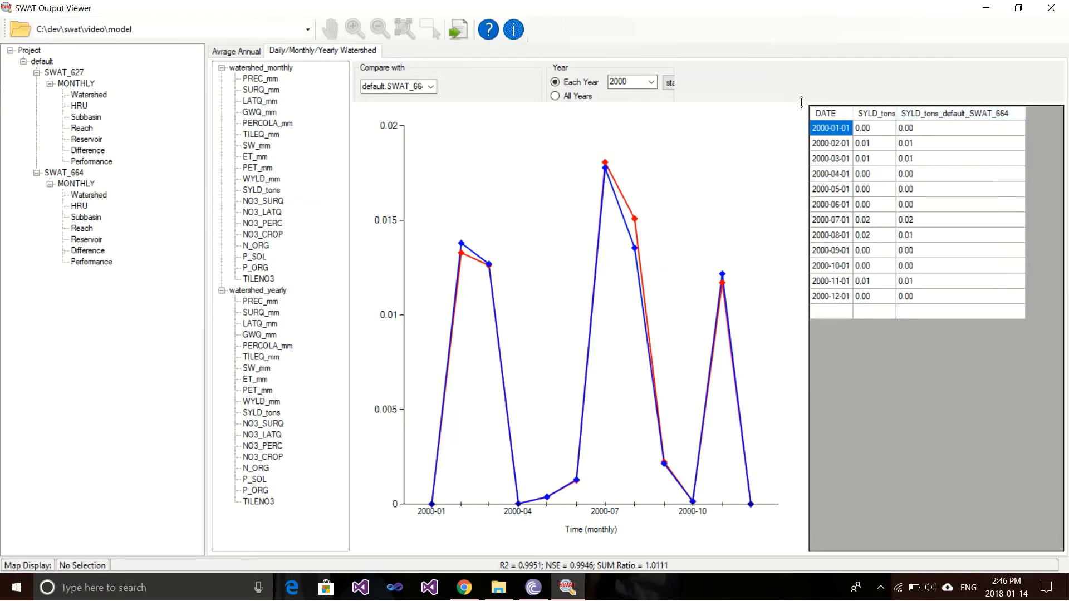
left_click_drag(742, 107, 726, 92)
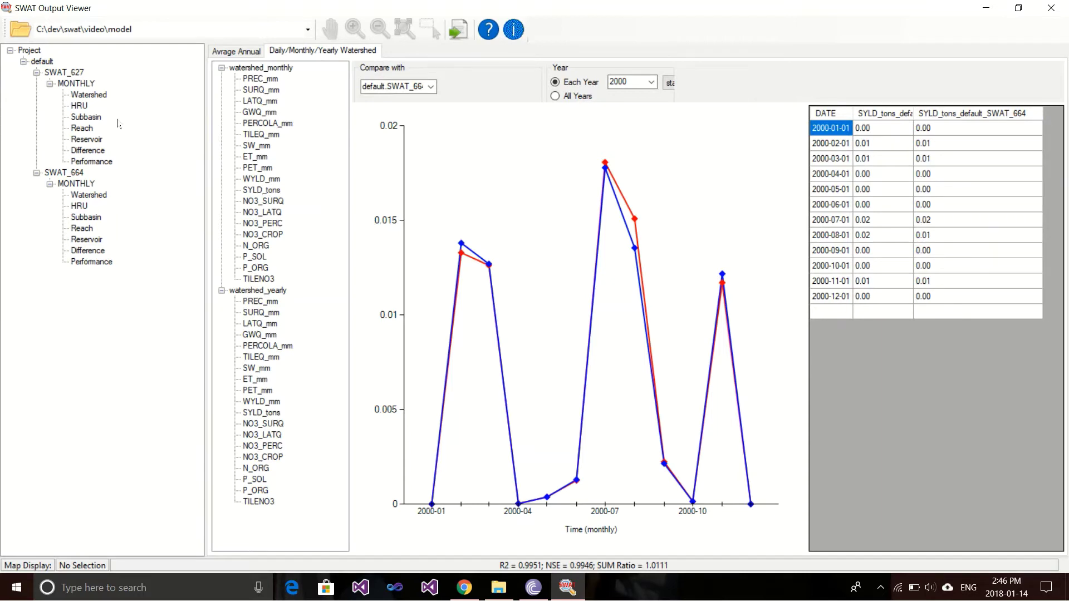
- Compare the monthly subbasin SYLDt_ha results of SWAT_627 with default.SWAT_664 and show the chart's data table
left_click(83, 117)
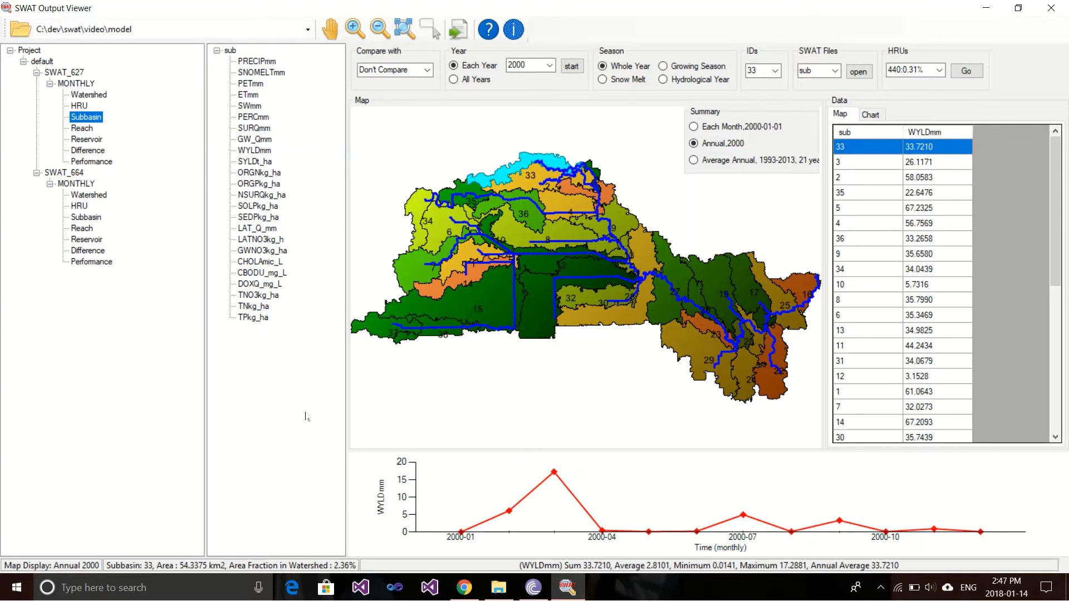
left_click(251, 161)
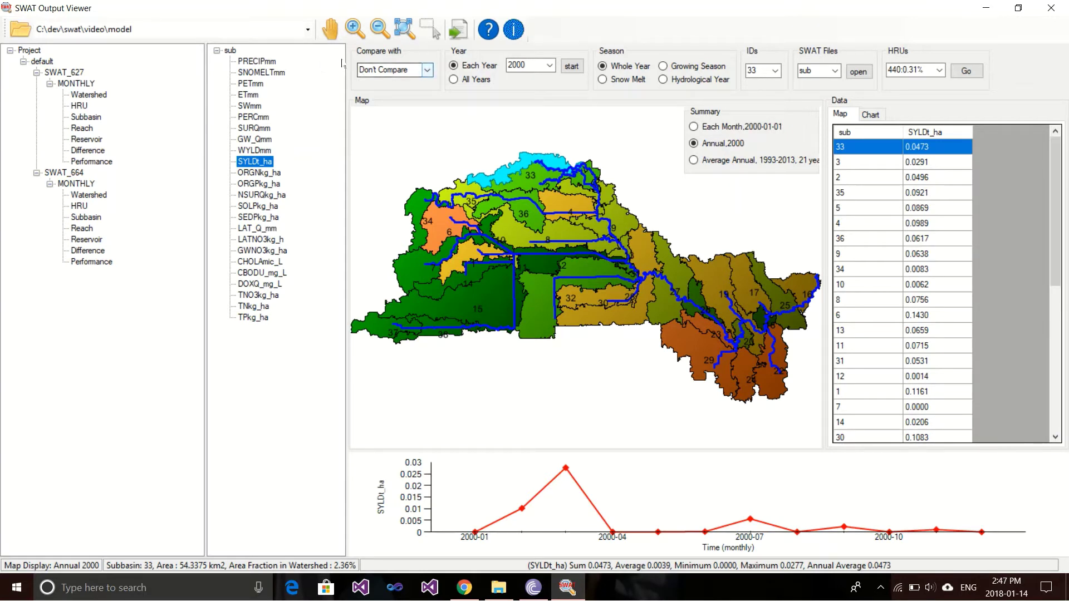
left_click(415, 69)
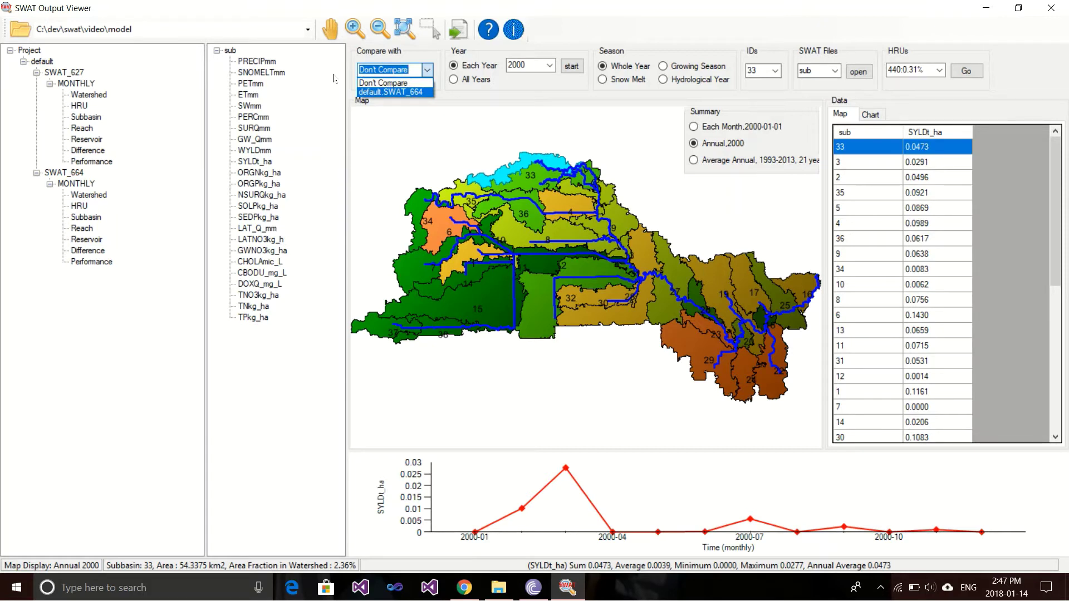
key("Return")
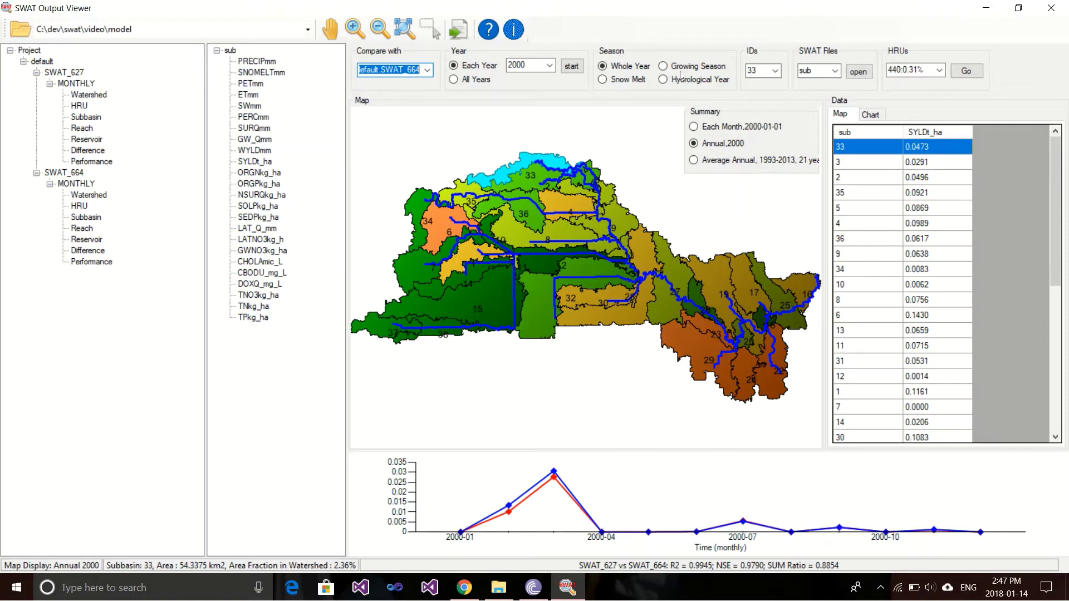
left_click(870, 114)
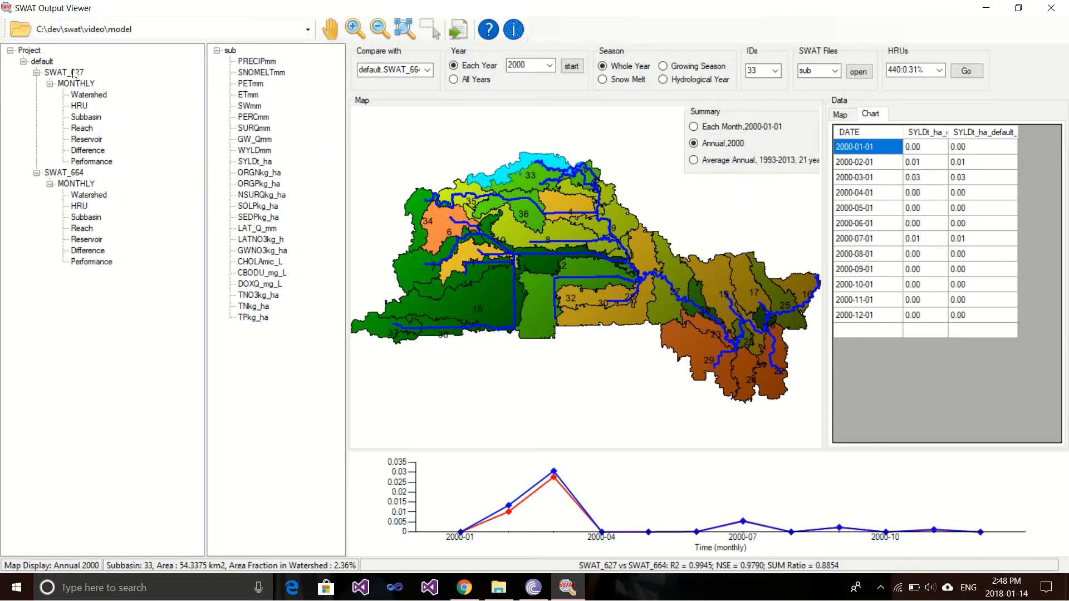
- Open the SWAT_627 monthly Difference view and calculate the subbasin R2 for SYLDt_ha against default.SWAT_664
left_click(88, 150)
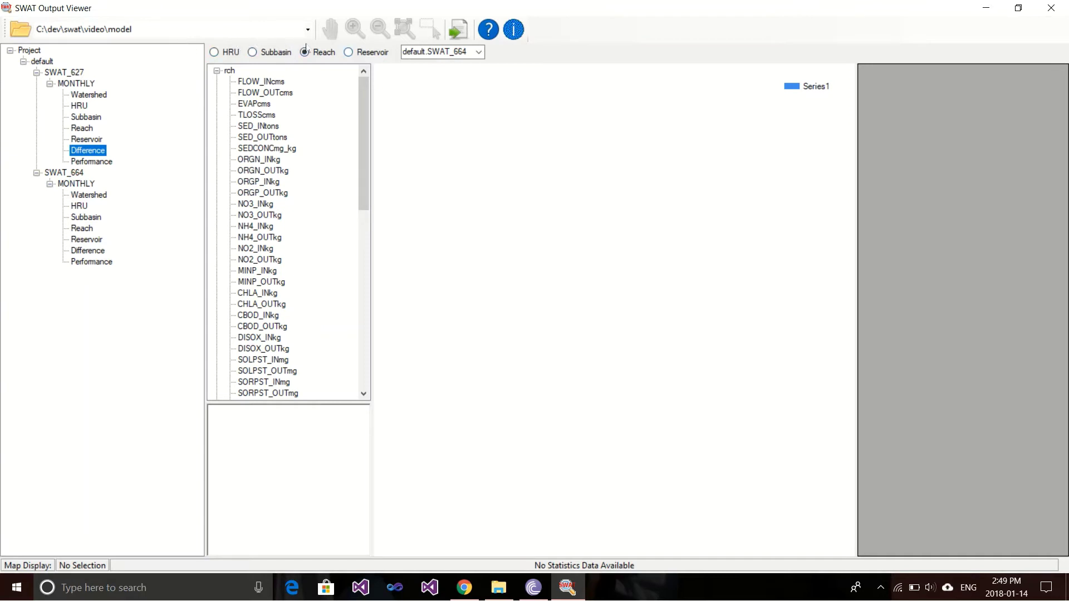
key("Tab")
key("F4")
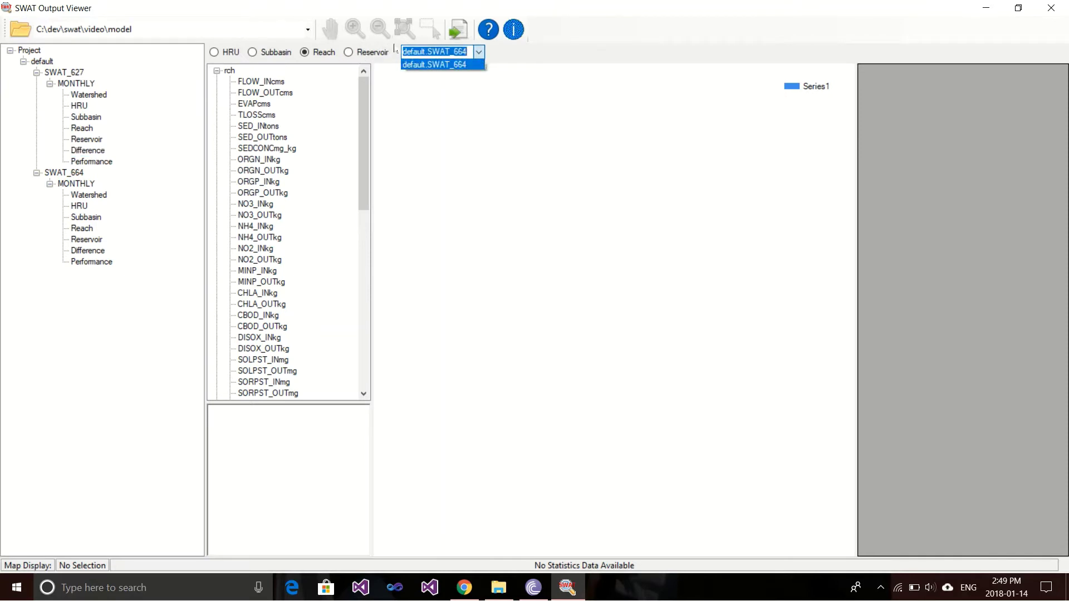
key("Escape")
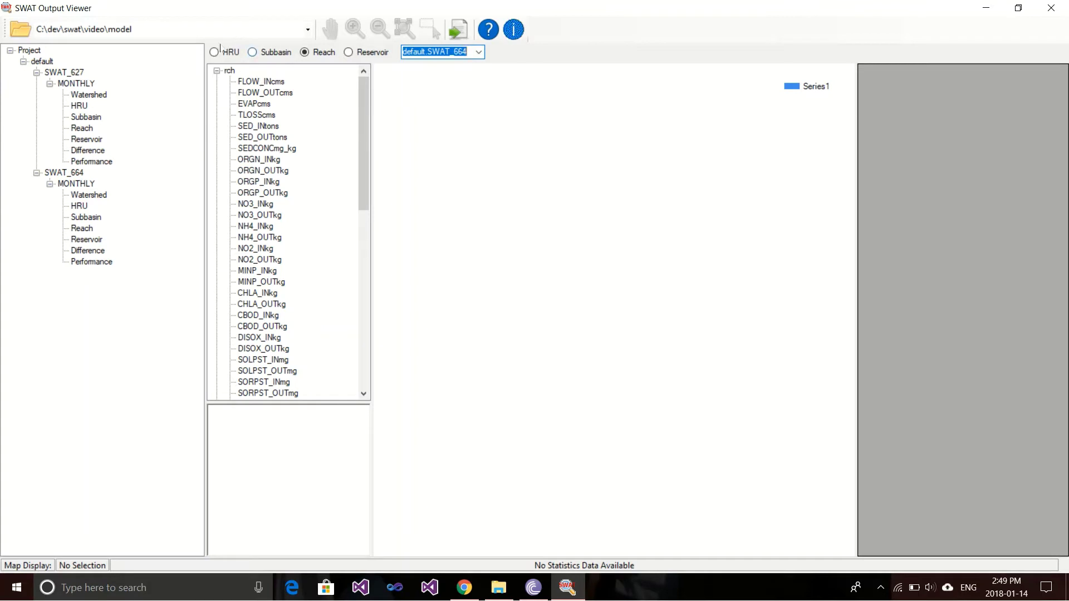
left_click(252, 52)
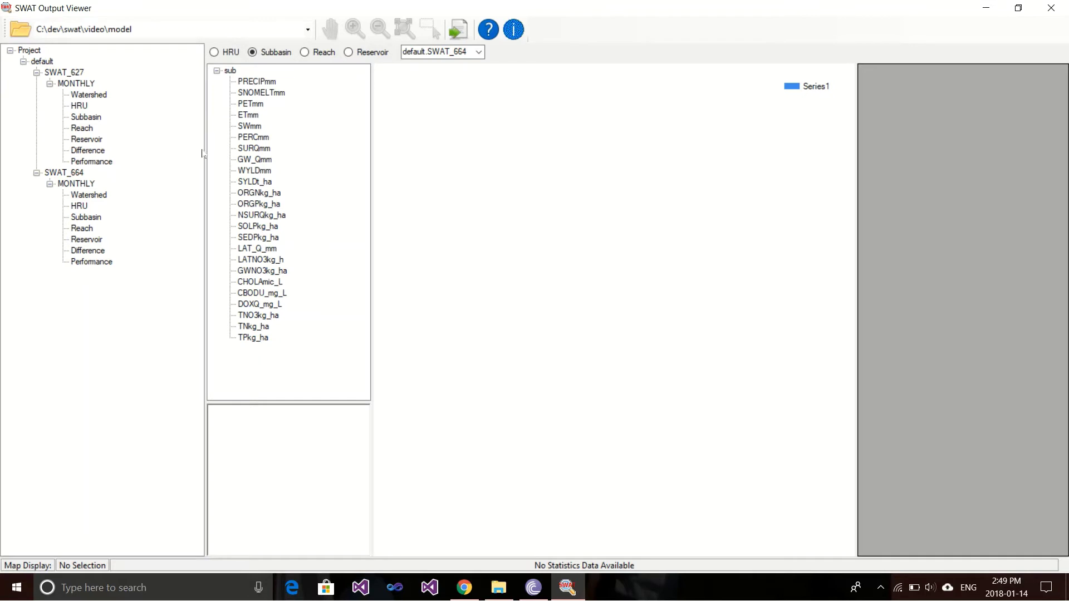
key("s")
key("y")
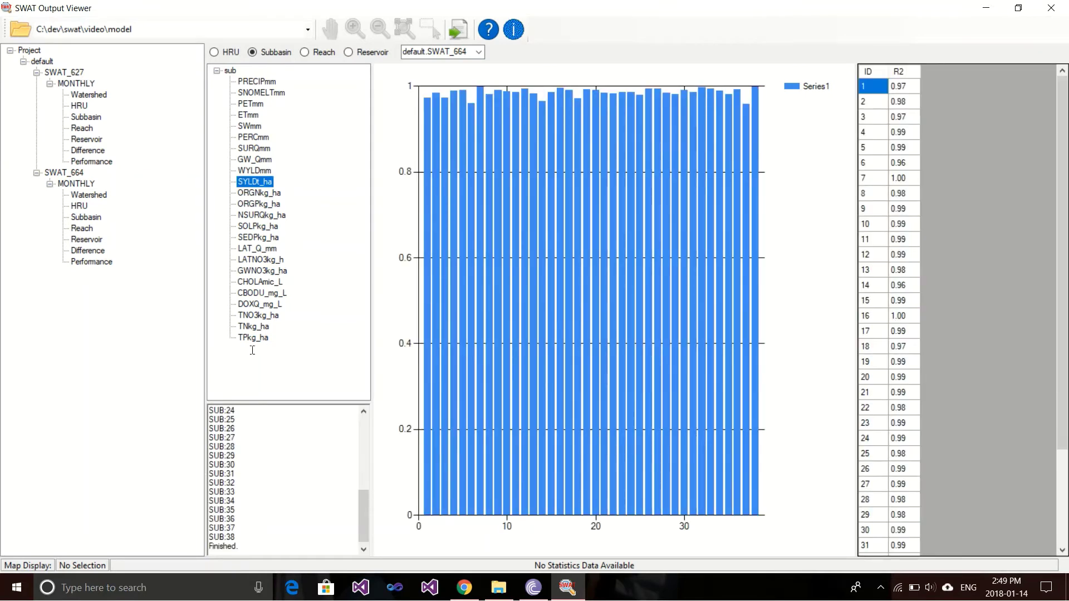
- Read through the subbasin calculation log and sort the results table by ascending R2
scroll(291, 419, "up", 8)
scroll(291, 424, "down", 5)
scroll(291, 425, "up", 5)
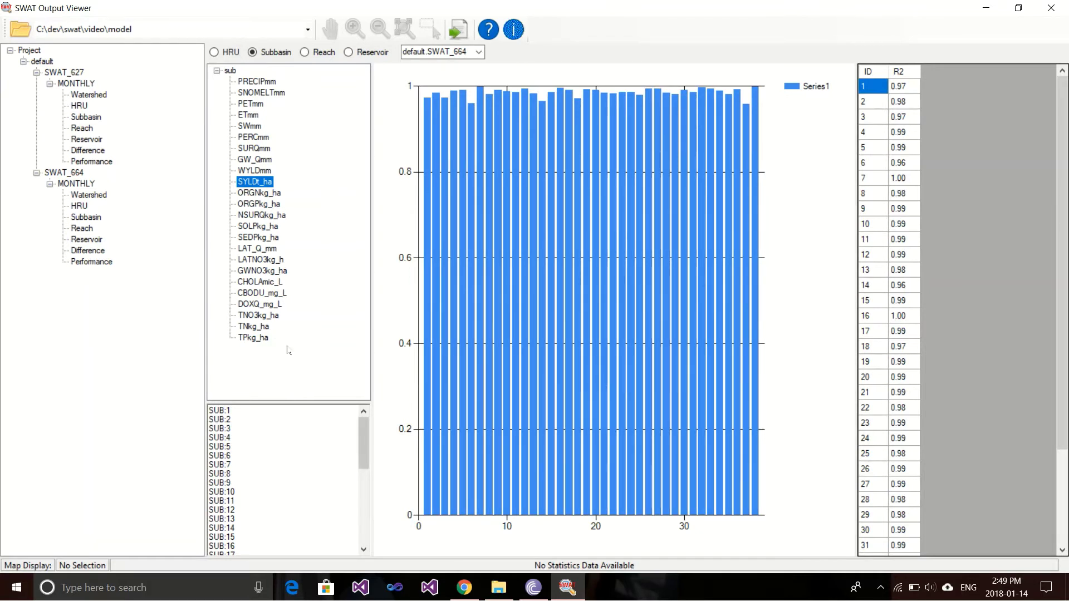
scroll(291, 419, "down", 5)
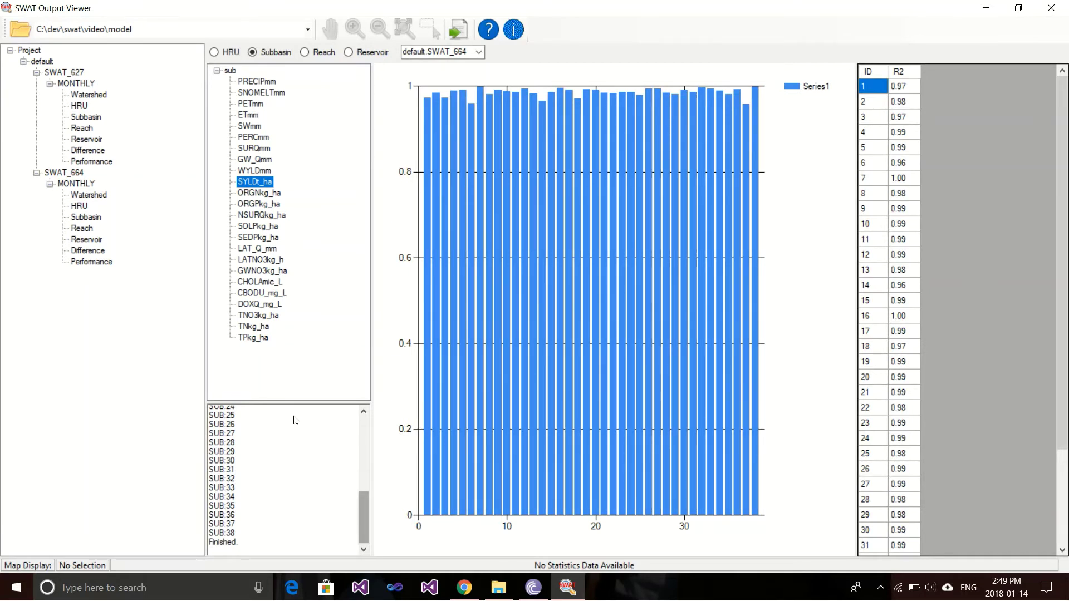
scroll(293, 419, "up", 8)
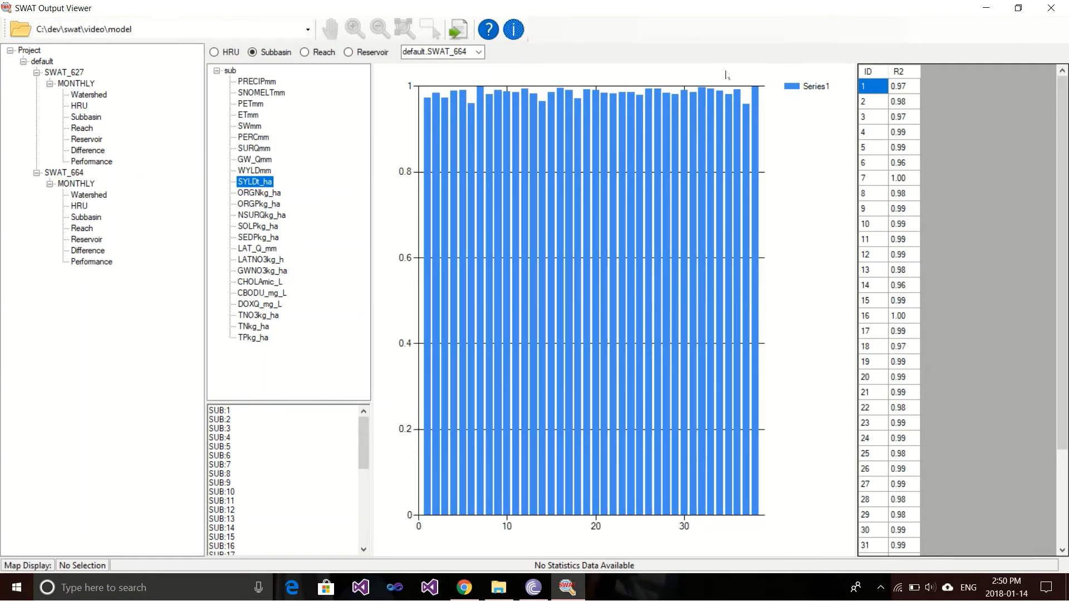
key("Down")
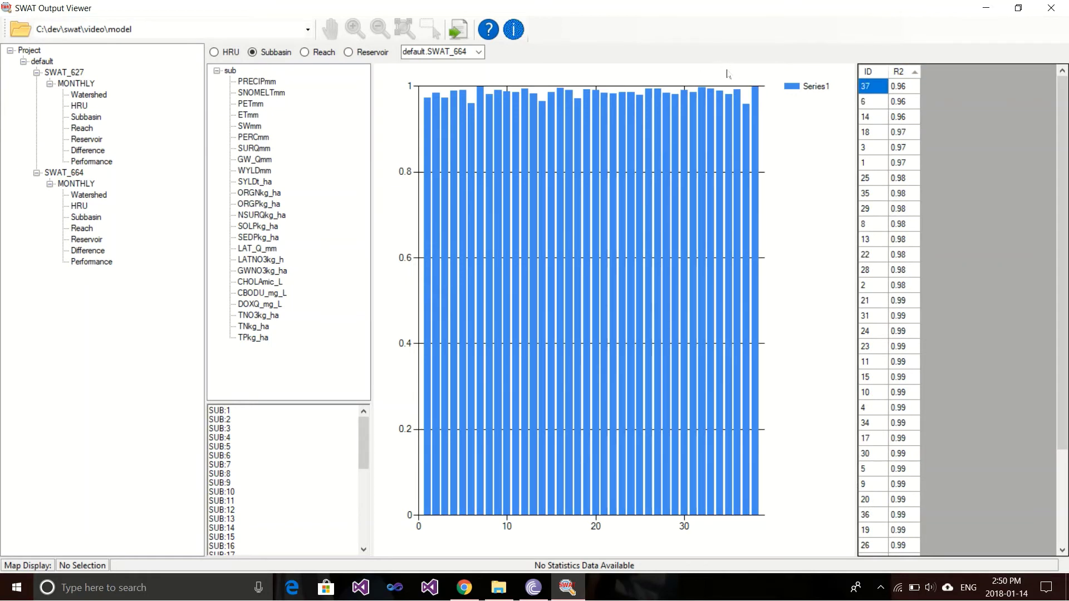
key("Right")
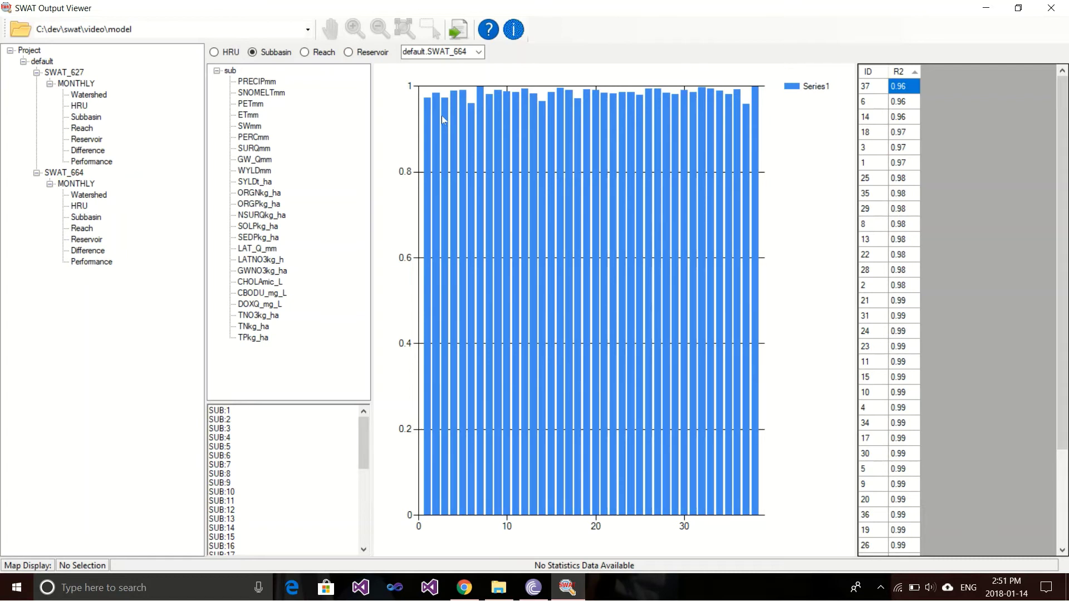
- Calculate the reach differences for SED_OUTtons against default.SWAT_664 and sort the results by ascending R2
mouse_move(475, 124)
key("Right")
scroll(290, 245, "up", 10)
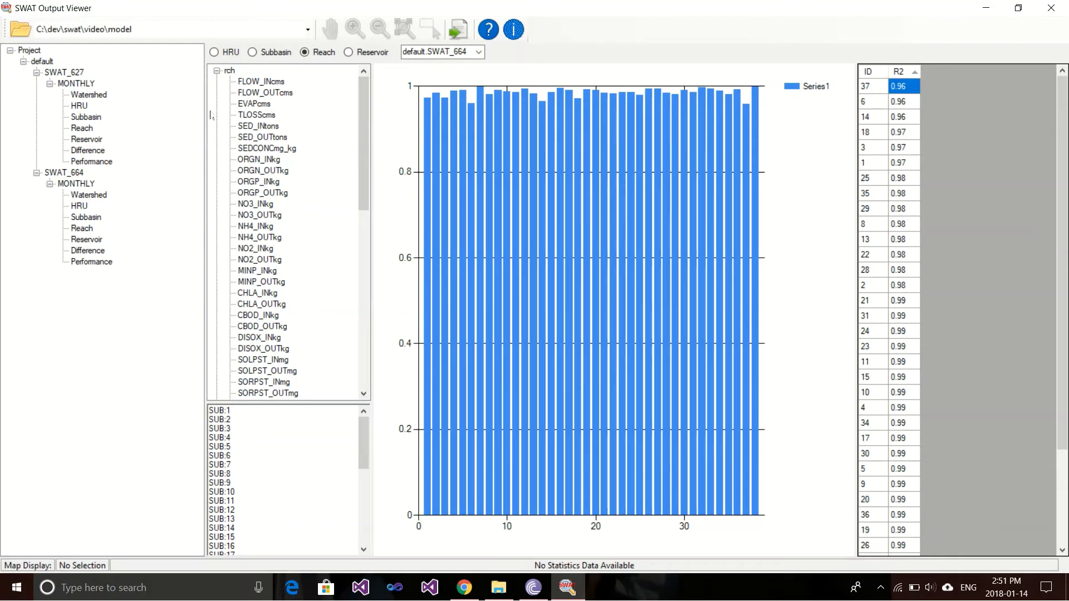
key("Down")
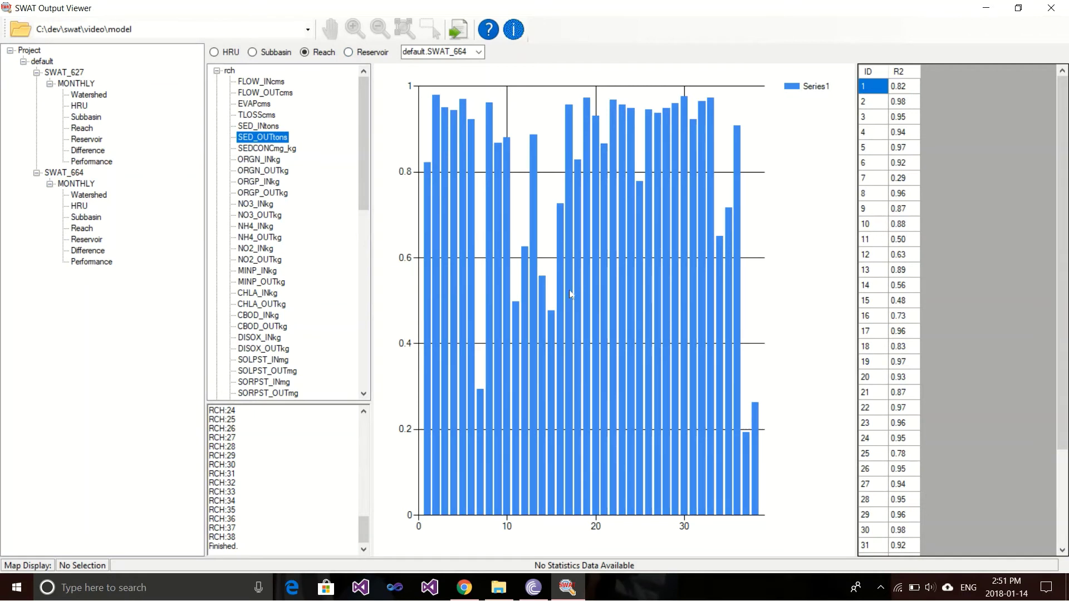
left_click(898, 71)
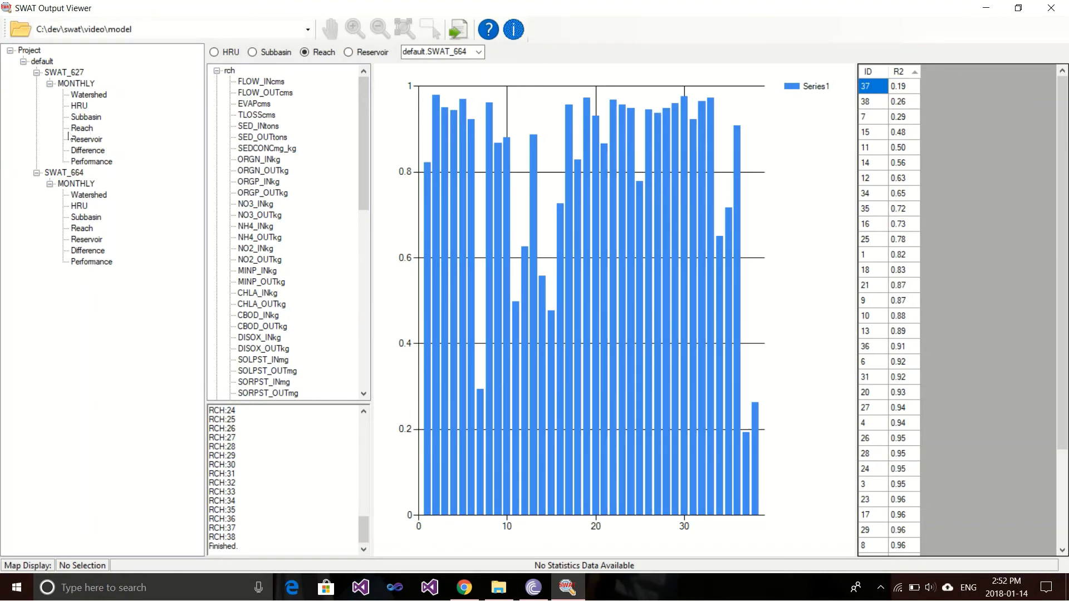
- Open the monthly Performance view of SWAT_627 and show its statistics for all years
left_click(91, 162)
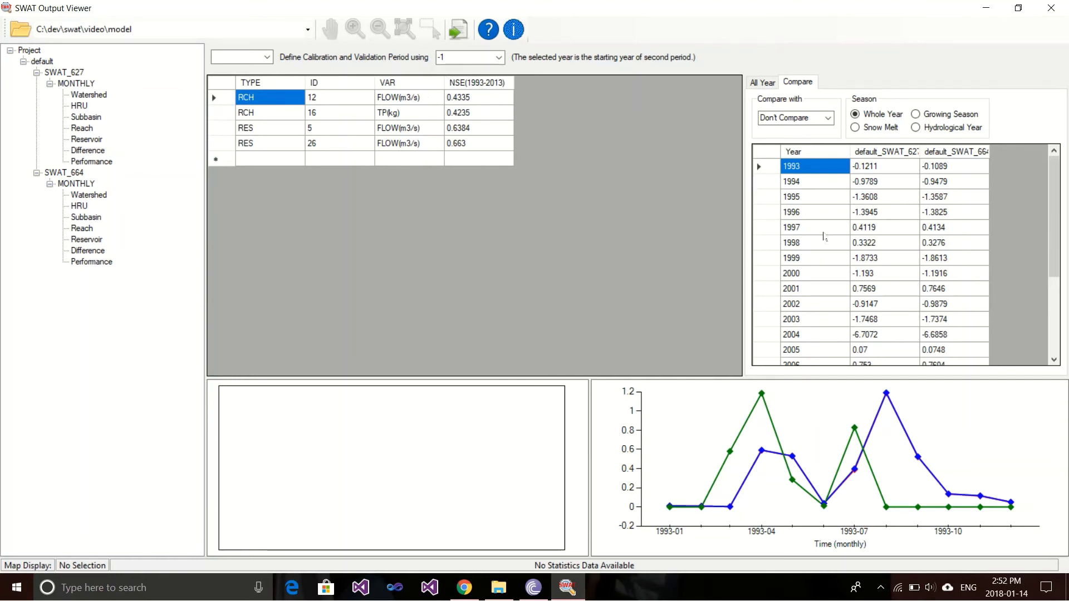
key("ctrl+Tab")
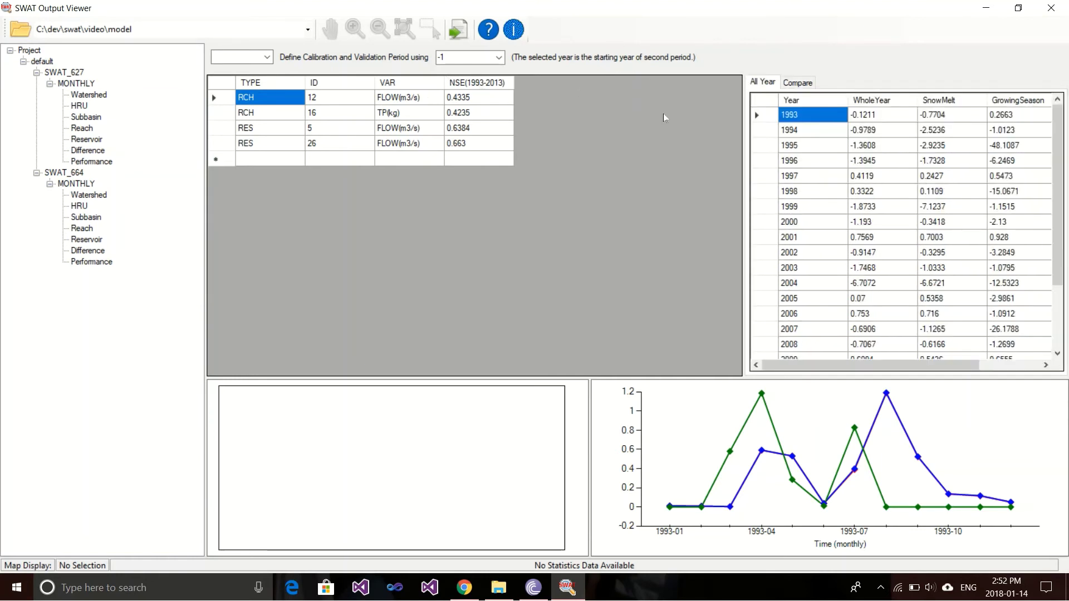
- Compare the SWAT_627 yearly performance with default.SWAT_664 for the whole year and sort the years by descending default_SWAT_627 values
key("ctrl+Tab")
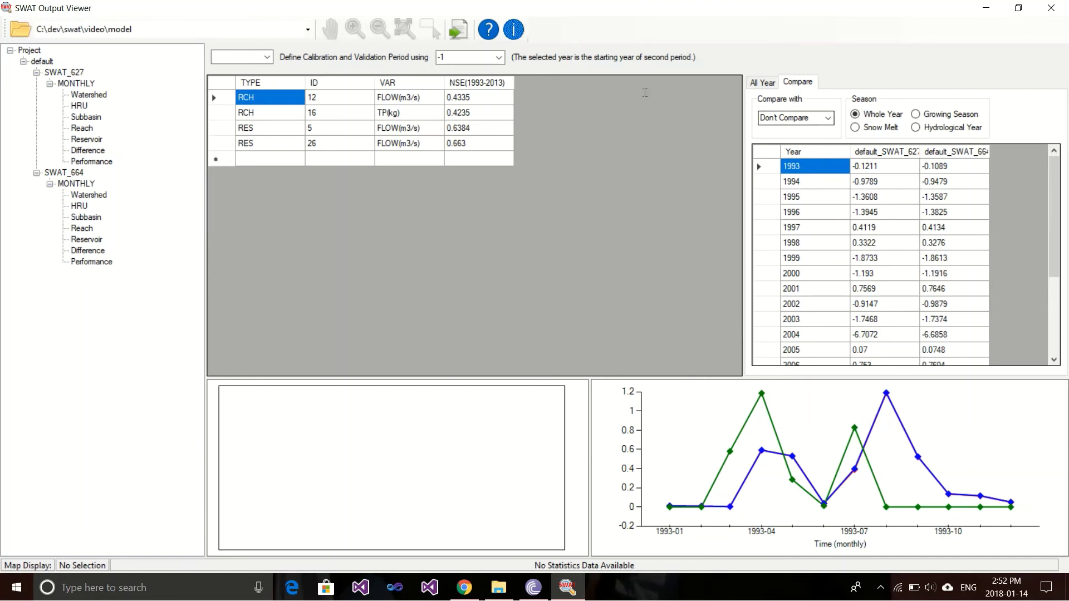
key("alt+Down")
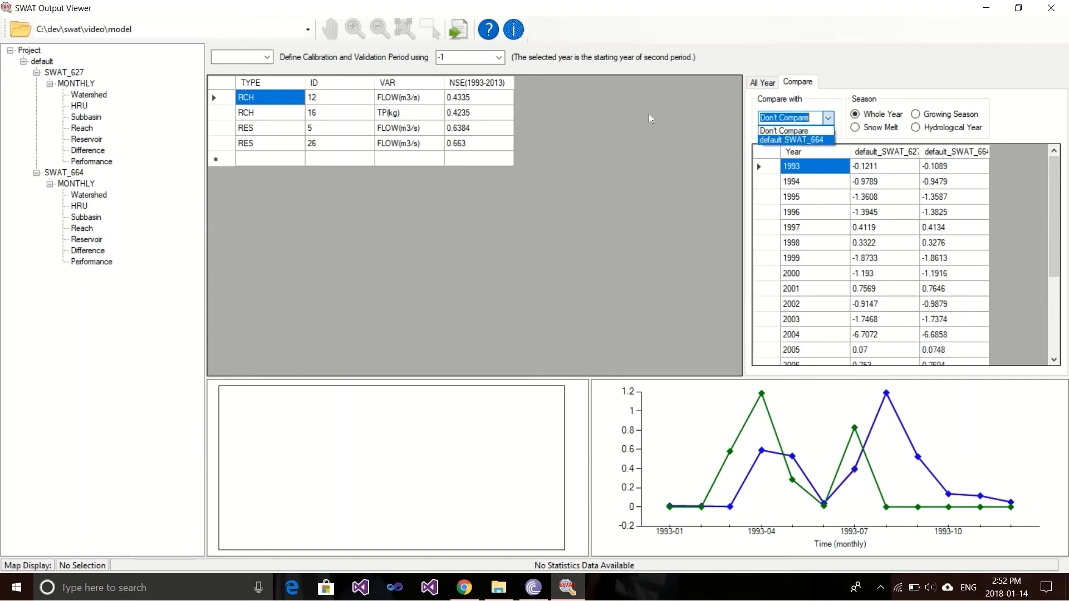
key("Return")
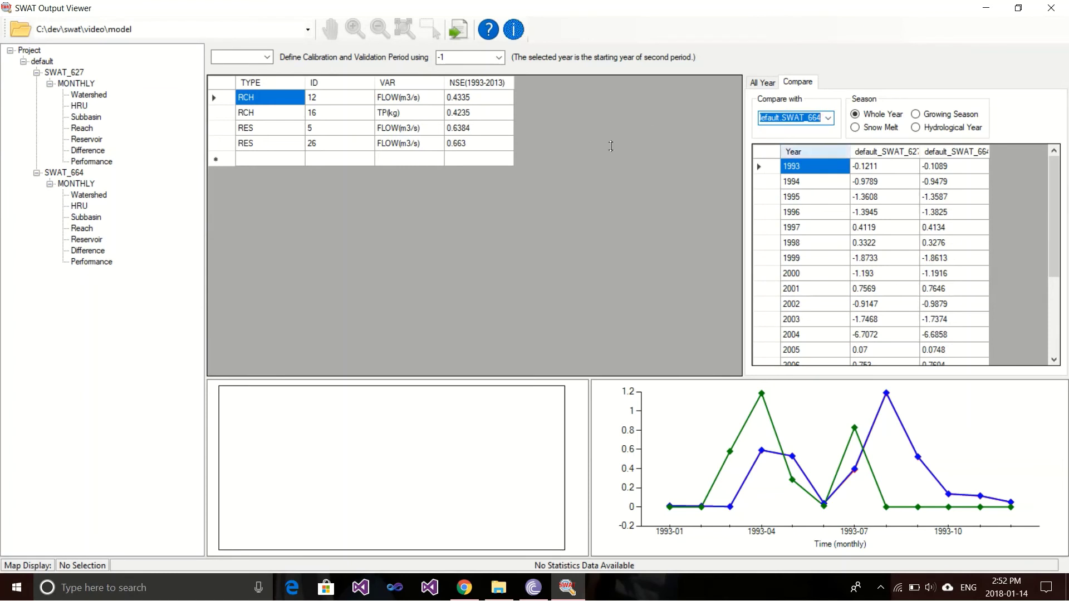
left_click(734, 118)
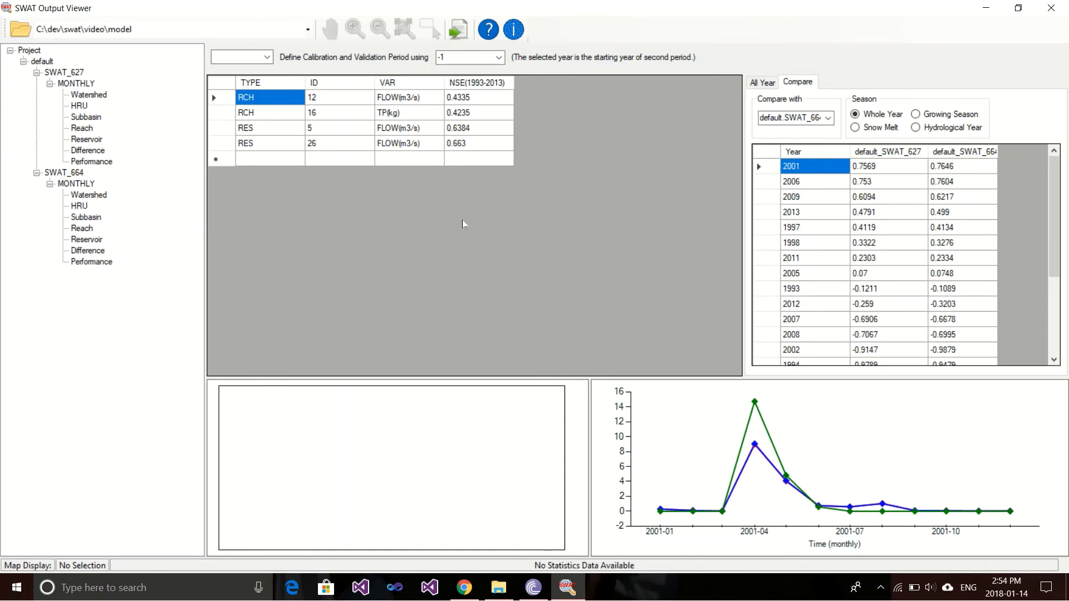
- Review the SWAT_627 monthly views in turn, from Watershed through Subbasin, Reach and Difference to Performance
left_click(83, 95)
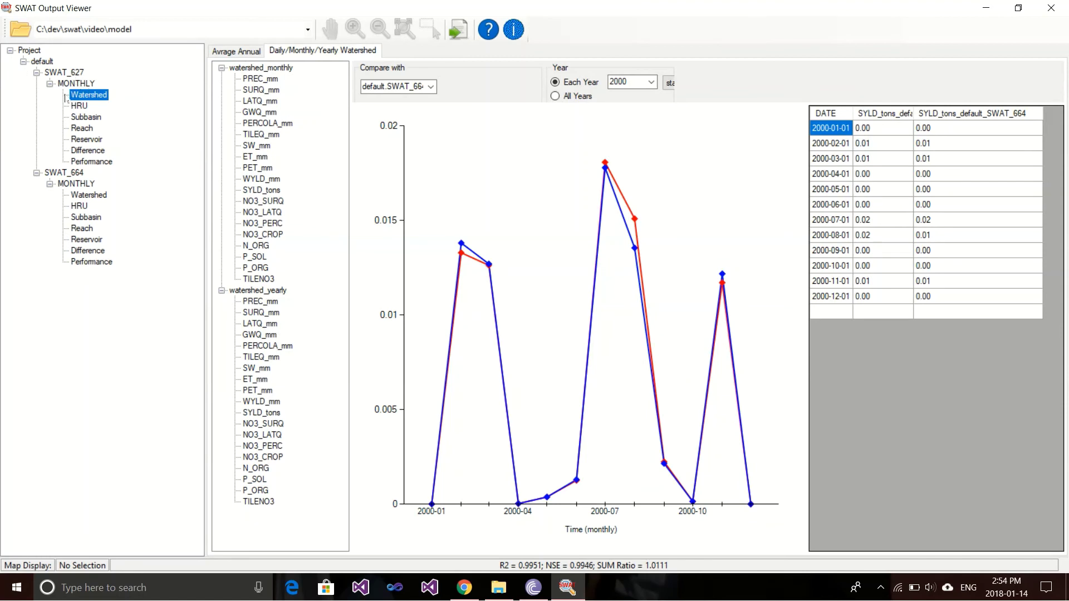
key("Down")
key("Down")
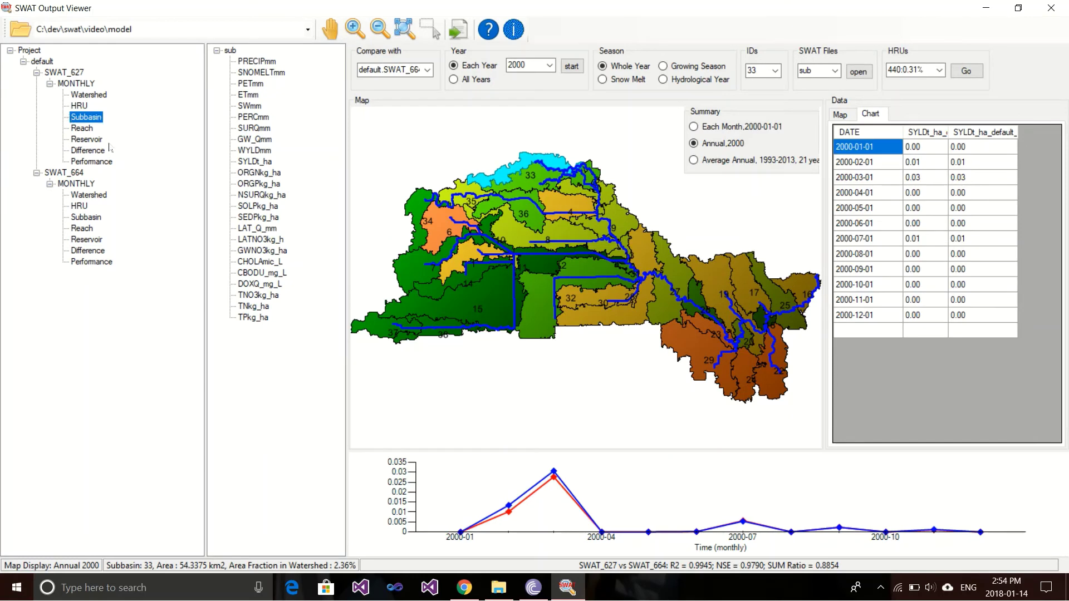
left_click(81, 128)
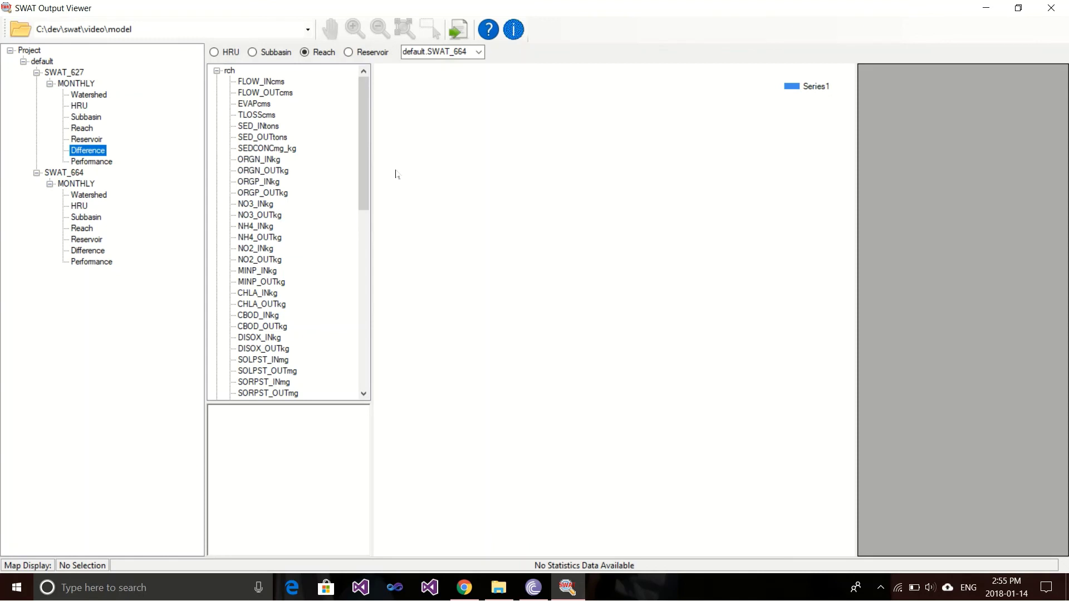
left_click(91, 162)
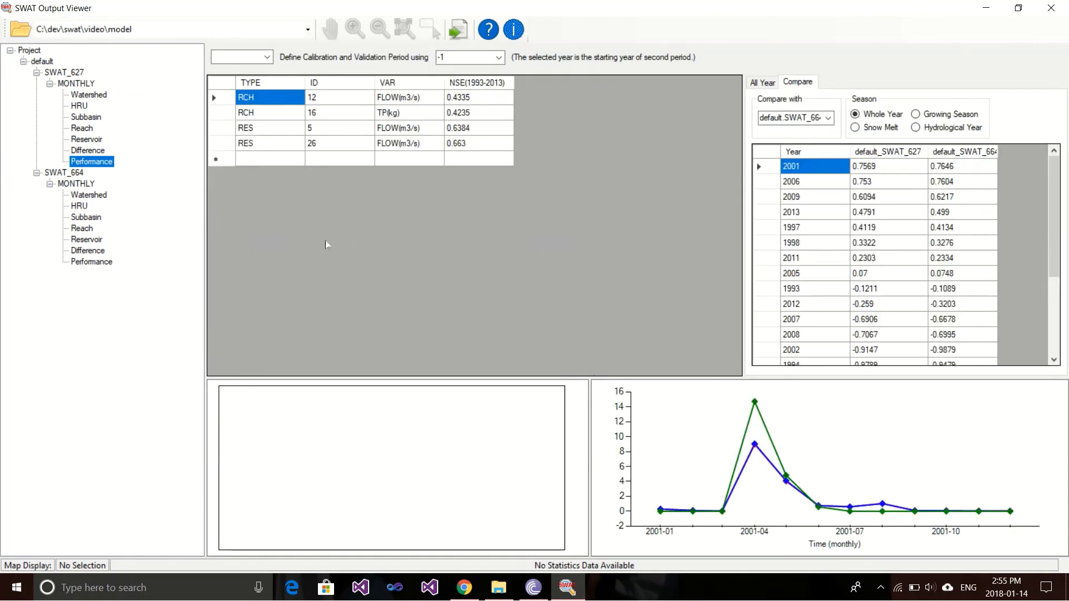